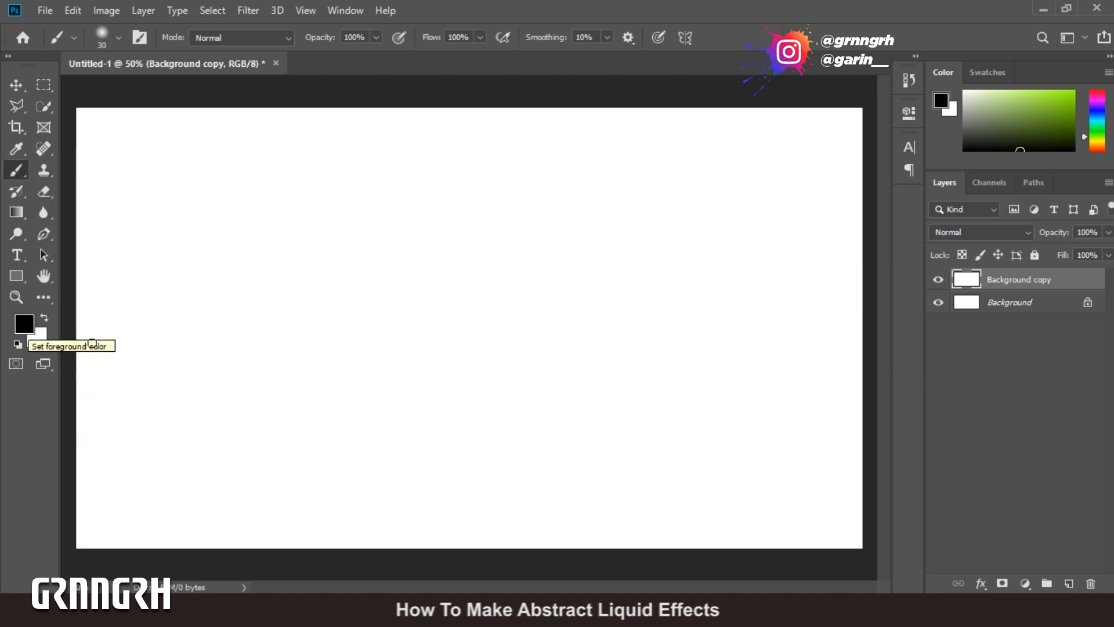
Step: Paint large looping black strokes across the Background copy layer with the Soft Round brush, reducing the brush to 125 px for the thinner loops
click(118, 38)
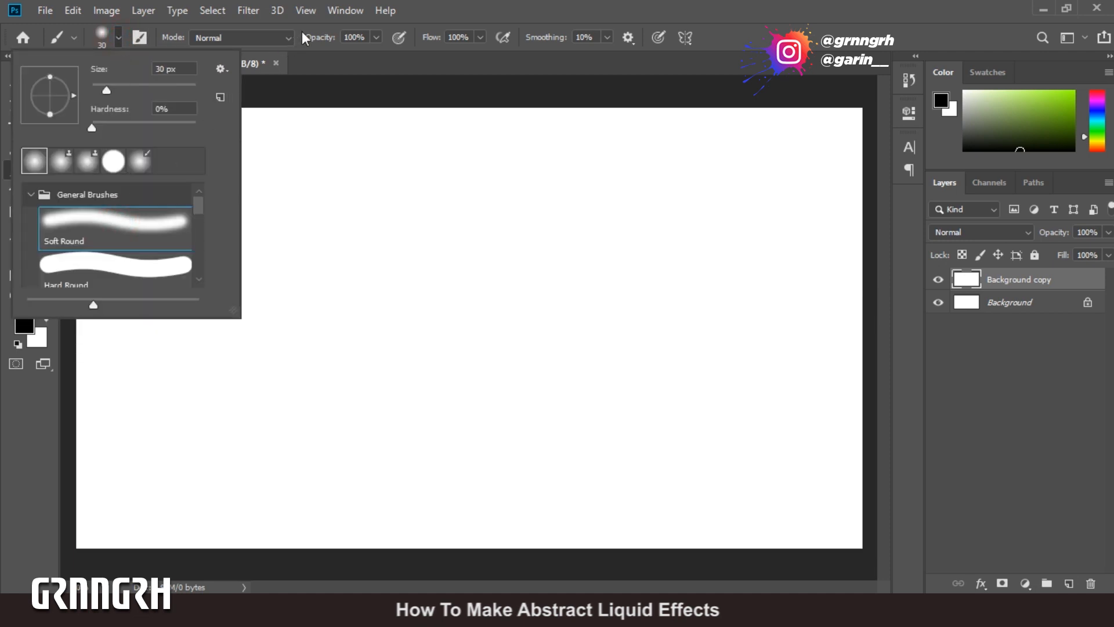
click(457, 6)
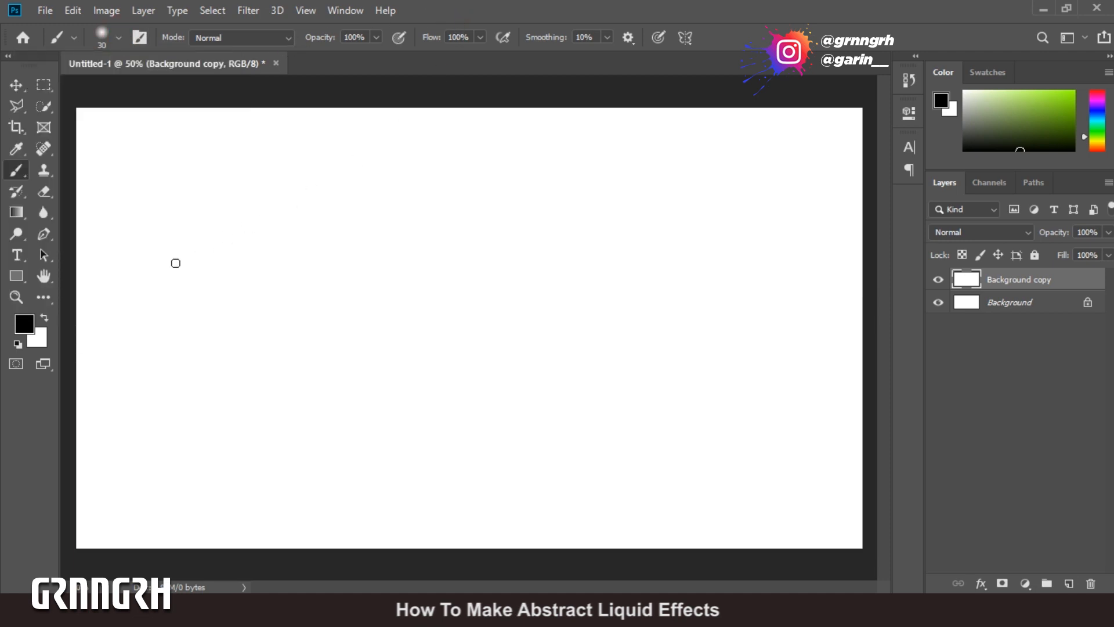
key(bracketright)
key(bracketright)
mouse_move(99, 249)
mouse_down()
mouse_move(133, 210)
mouse_move(268, 129)
mouse_move(418, 122)
mouse_up()
mouse_move(227, 273)
mouse_down()
mouse_move(331, 331)
mouse_move(814, 200)
mouse_move(684, 291)
mouse_move(412, 365)
mouse_move(378, 410)
mouse_move(679, 423)
mouse_move(807, 503)
mouse_move(655, 560)
mouse_move(464, 544)
mouse_move(351, 477)
mouse_move(223, 466)
mouse_move(180, 491)
mouse_move(399, 516)
mouse_move(948, 355)
mouse_up()
key(bracketleft)
key(bracketleft)
key(bracketleft)
key(bracketleft)
click(947, 356)
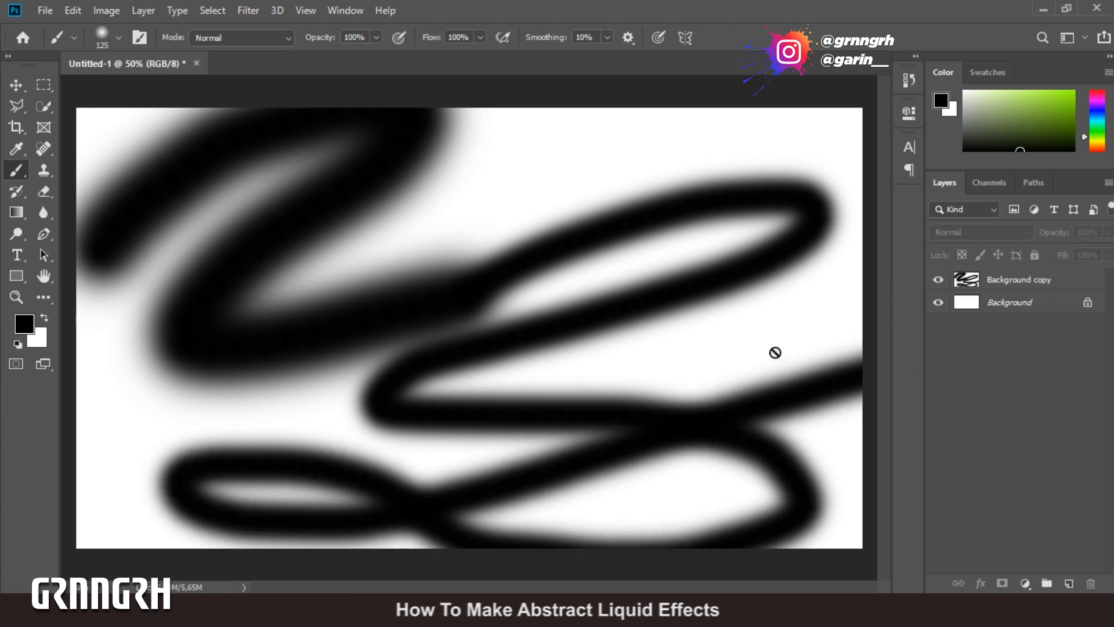
Step: Reselect the Background copy layer and add thinner crossing black strokes over the whole canvas with soft brush sizes down to 40 px
key(ctrl+minus)
click(522, 168)
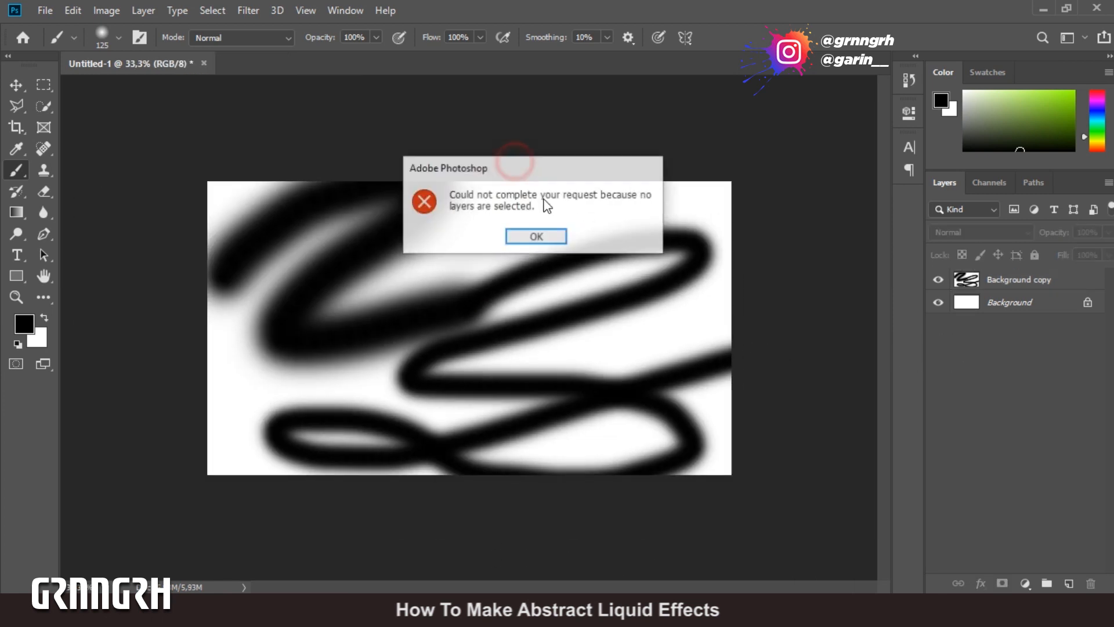
click(535, 238)
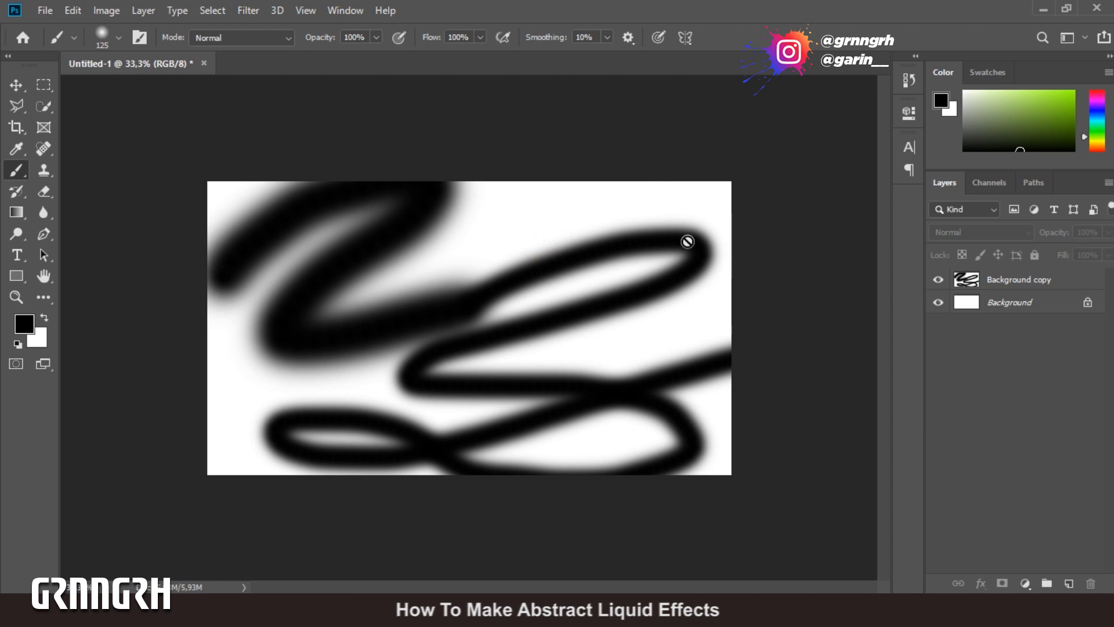
click(998, 285)
mouse_move(633, 231)
mouse_down()
mouse_move(582, 350)
mouse_move(357, 346)
mouse_move(202, 376)
mouse_up()
mouse_move(416, 186)
mouse_down()
mouse_move(498, 212)
mouse_move(679, 194)
mouse_move(797, 222)
mouse_move(784, 282)
mouse_move(277, 427)
mouse_move(178, 499)
mouse_move(182, 510)
mouse_move(314, 517)
mouse_move(786, 429)
mouse_up()
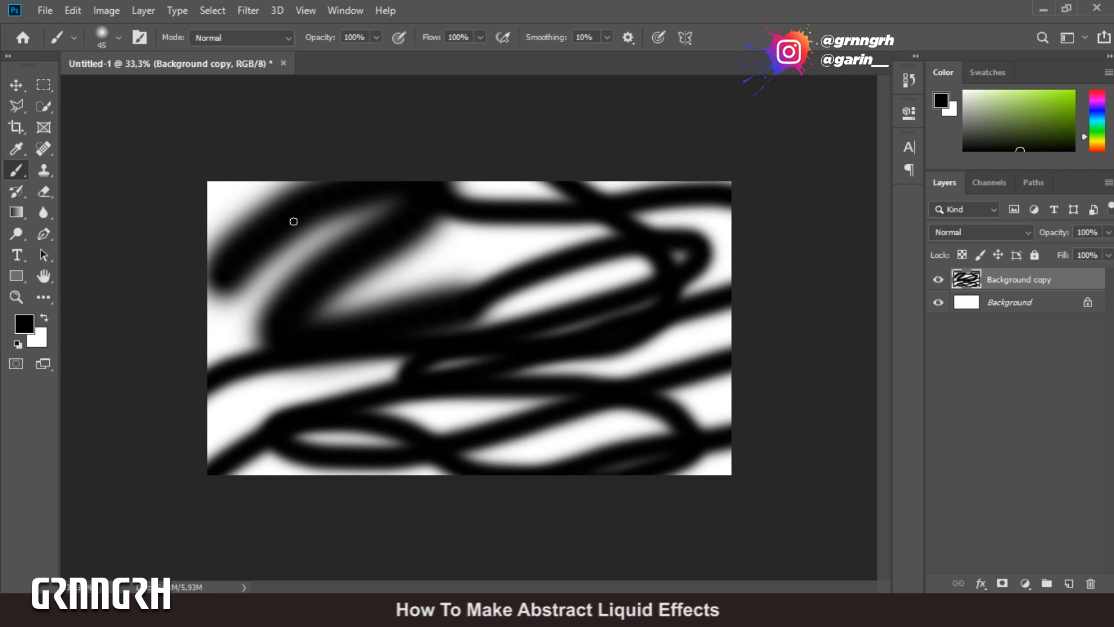
mouse_move(284, 238)
mouse_down()
mouse_move(787, 341)
mouse_move(631, 284)
mouse_move(264, 343)
mouse_move(643, 174)
mouse_move(510, 202)
mouse_move(327, 334)
mouse_move(201, 462)
mouse_up()
mouse_move(773, 395)
mouse_down()
mouse_move(423, 462)
mouse_move(788, 378)
mouse_move(192, 324)
mouse_move(359, 361)
mouse_move(530, 112)
mouse_move(552, 440)
mouse_move(516, 398)
mouse_up()
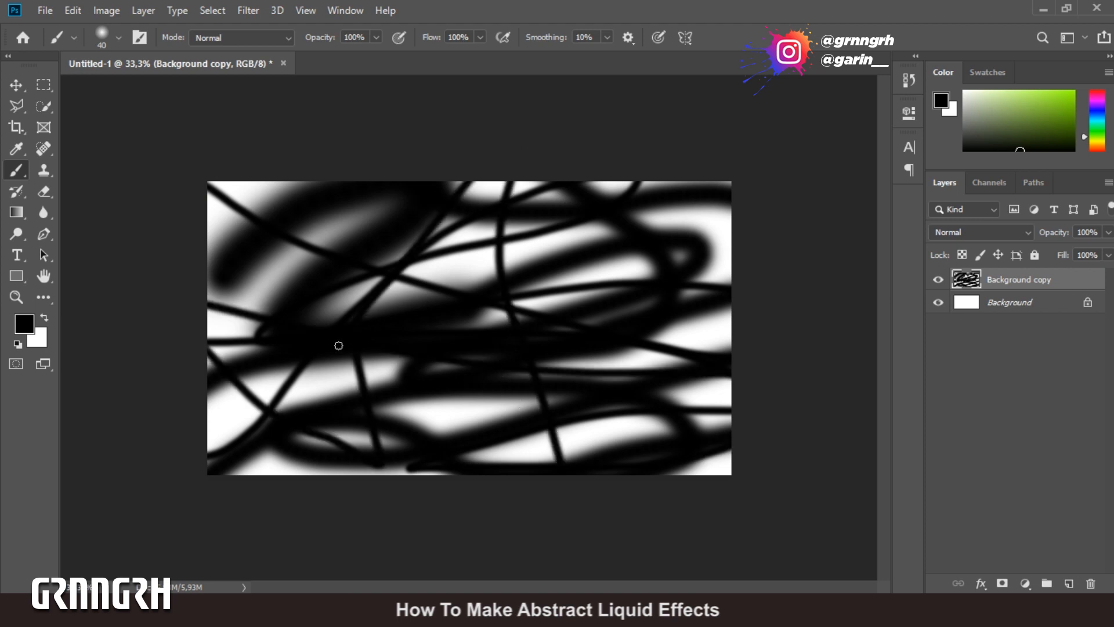
Step: Swap the foreground colour to white and paint thin curving lines over the black strokes with 40 px and 25 px brushes
click(44, 317)
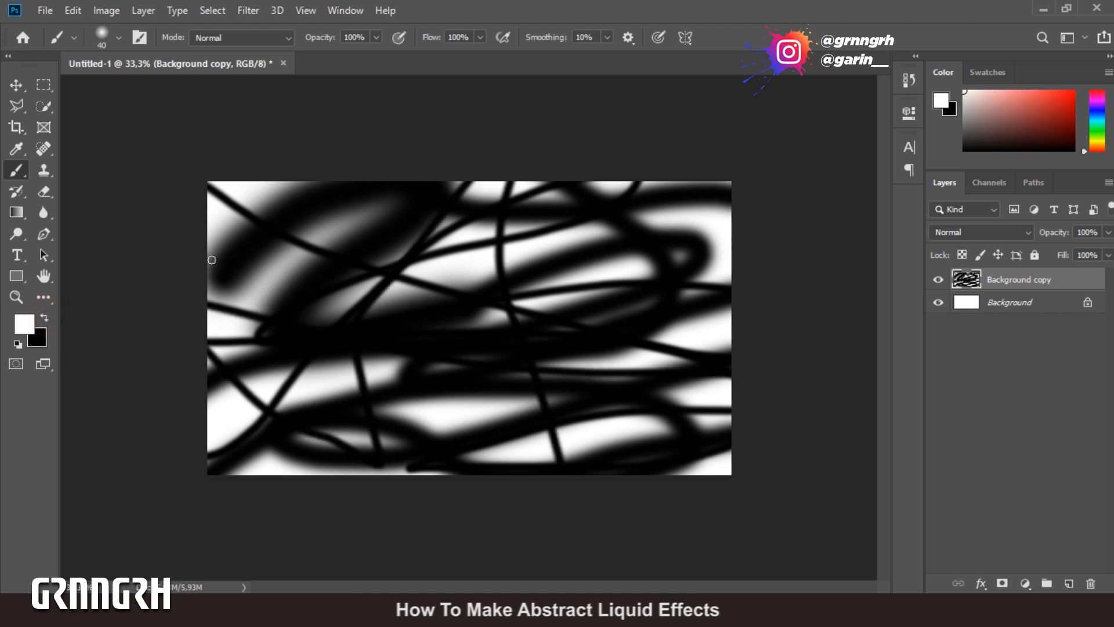
mouse_move(193, 237)
mouse_down()
mouse_move(400, 180)
mouse_move(281, 245)
mouse_move(213, 314)
mouse_move(772, 188)
mouse_move(973, 165)
mouse_move(588, 250)
mouse_move(465, 325)
mouse_move(777, 389)
mouse_move(584, 424)
mouse_move(238, 428)
mouse_up()
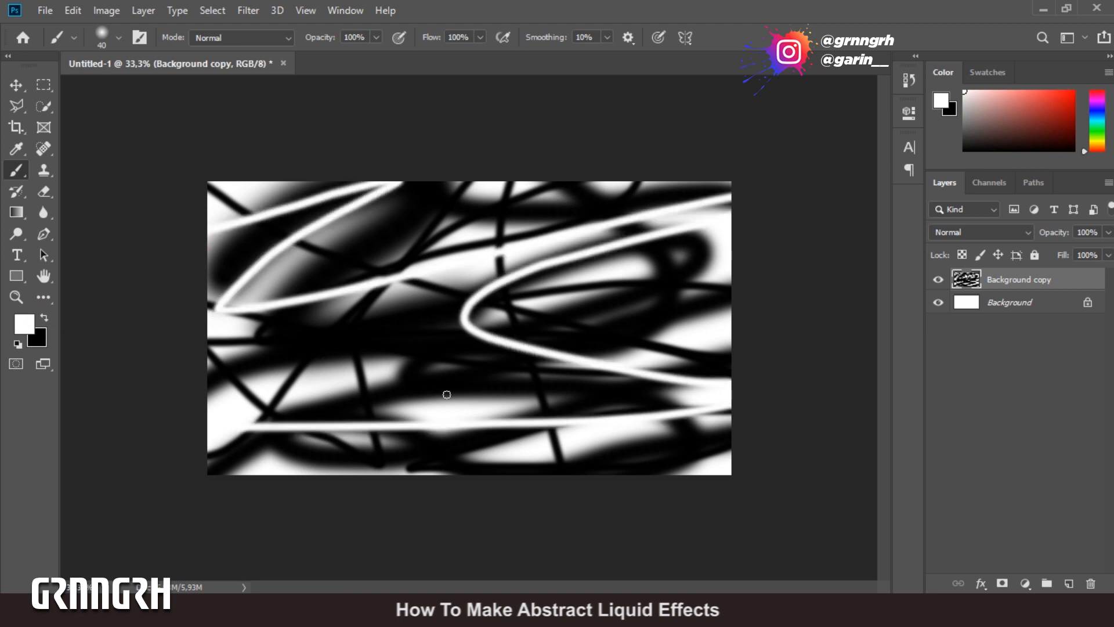
mouse_move(304, 363)
mouse_down()
mouse_move(331, 383)
mouse_move(644, 226)
mouse_move(850, 141)
mouse_move(658, 253)
mouse_move(574, 365)
mouse_move(627, 429)
mouse_move(414, 395)
mouse_up()
mouse_move(501, 220)
mouse_down()
mouse_move(490, 172)
mouse_move(266, 443)
mouse_move(361, 474)
mouse_move(650, 308)
mouse_move(718, 316)
mouse_move(673, 428)
mouse_move(544, 455)
mouse_move(352, 296)
mouse_move(229, 223)
mouse_up()
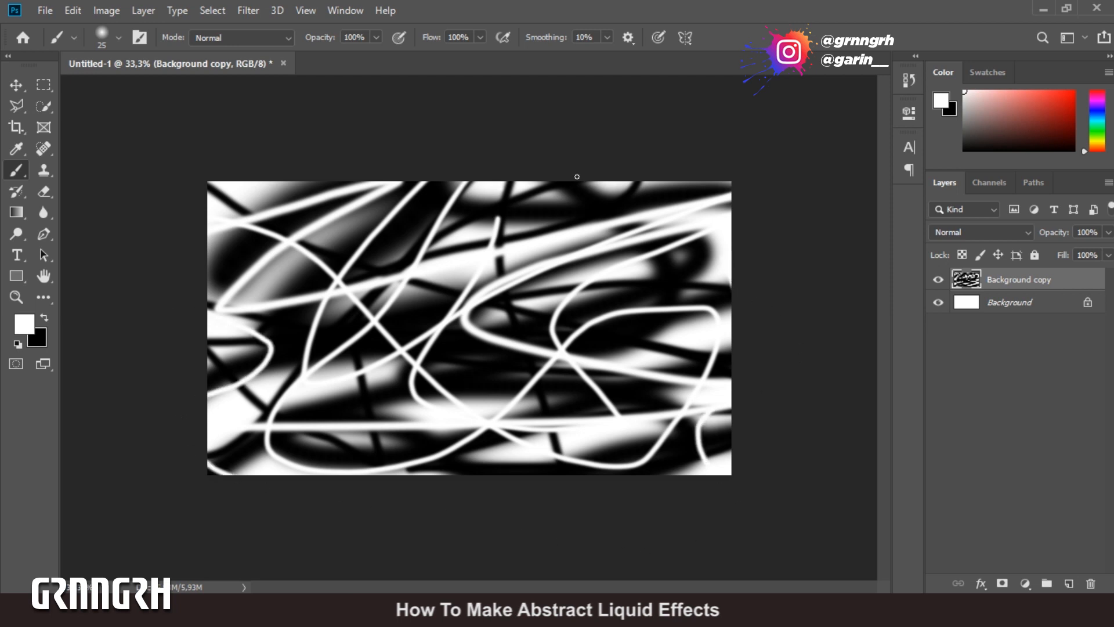
drag(587, 185, 532, 129)
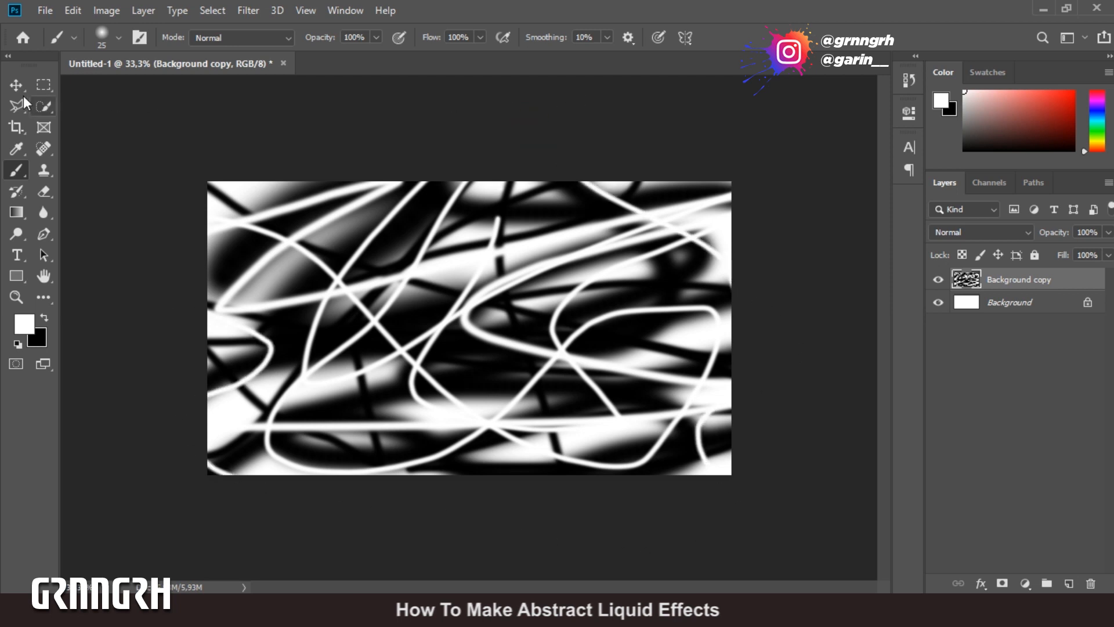
Step: Open the layer in Liquify and smear the upper-left strokes into the centre using the Forward Warp tool at size 200
click(248, 10)
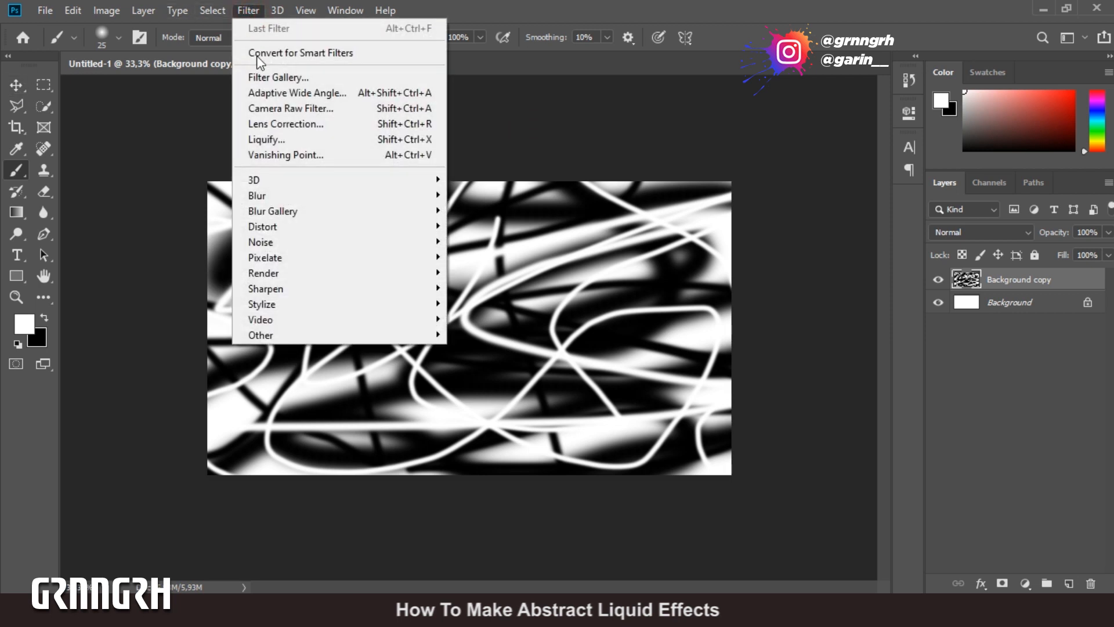
click(276, 139)
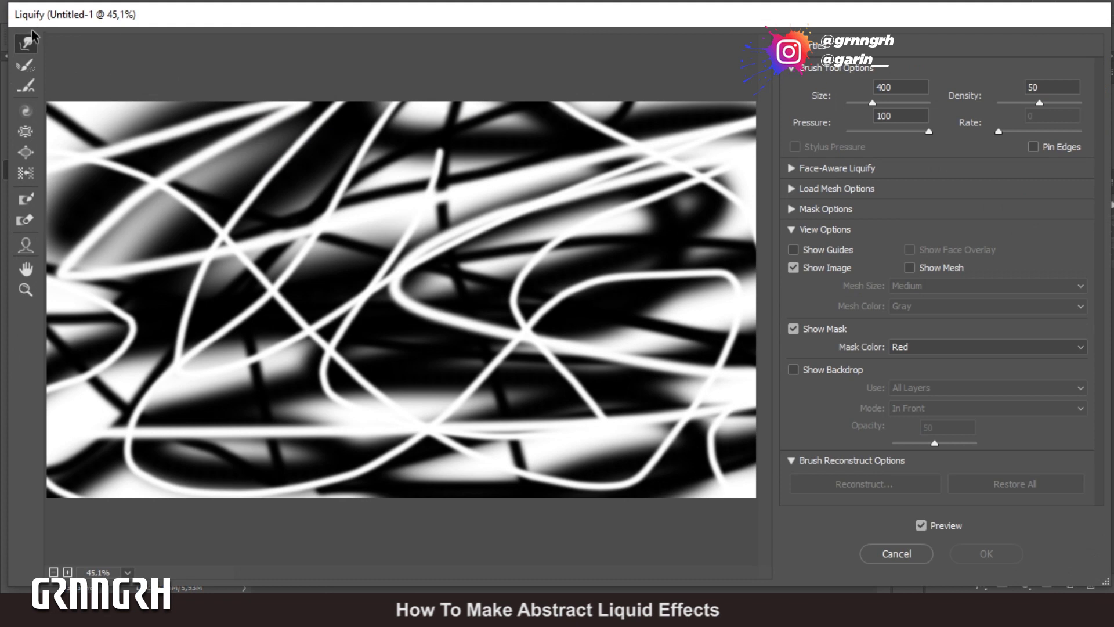
click(24, 43)
key(bracketleft)
key(bracketleft)
mouse_move(181, 206)
mouse_down()
mouse_move(92, 169)
mouse_move(203, 99)
mouse_move(261, 162)
mouse_move(132, 224)
mouse_move(356, 242)
mouse_move(190, 339)
mouse_move(218, 399)
mouse_move(555, 329)
mouse_up()
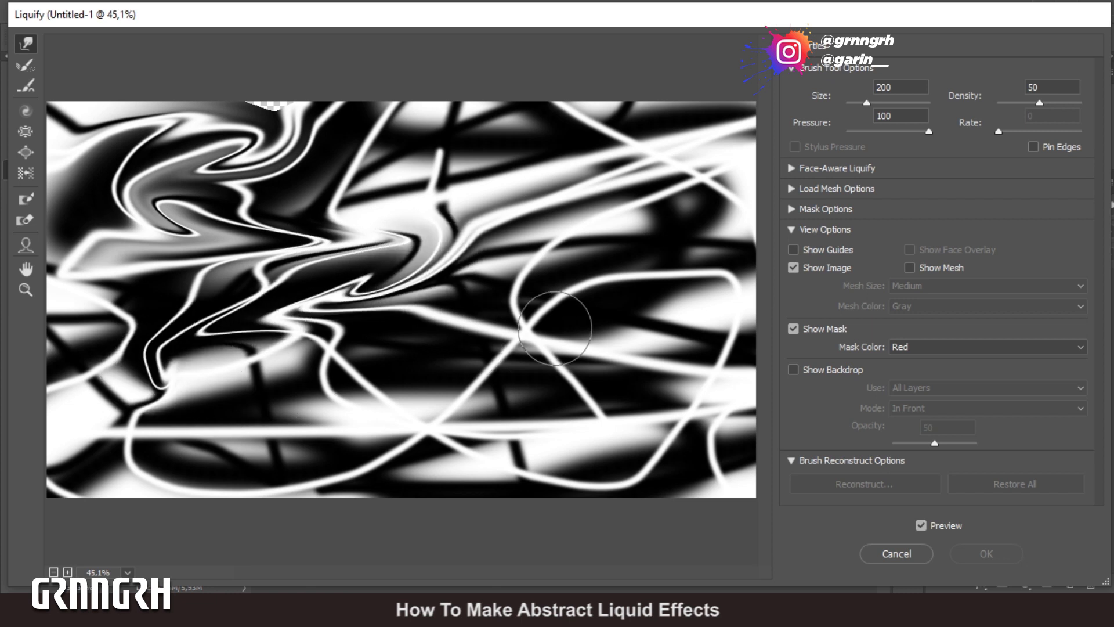
drag(556, 328, 559, 328)
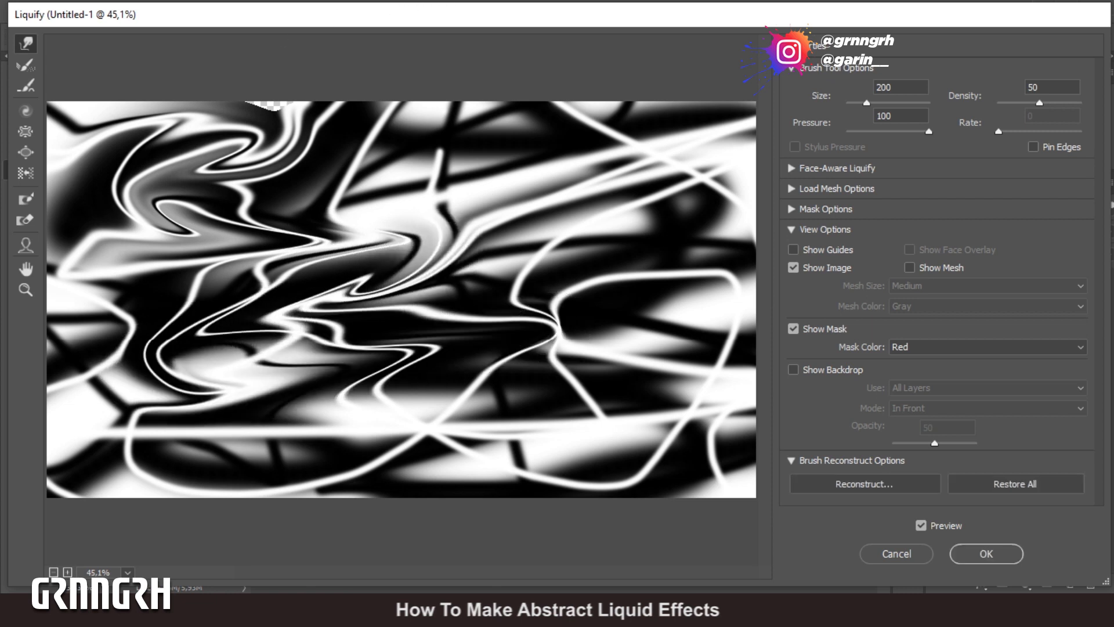
Step: Enlarge the warp brush to 300 and swirl the strokes across the rest of the artwork into flowing liquid bands
key(])
key(])
drag(434, 283, 527, 165)
mouse_move(591, 138)
mouse_down()
mouse_move(679, 243)
mouse_move(598, 409)
mouse_move(473, 473)
mouse_move(101, 521)
mouse_move(519, 568)
mouse_up()
mouse_move(137, 210)
mouse_down()
mouse_move(231, 105)
mouse_move(400, 134)
mouse_up()
mouse_move(245, 332)
mouse_down()
mouse_move(97, 279)
mouse_move(467, 406)
mouse_move(584, 265)
mouse_move(708, 309)
mouse_move(407, 415)
mouse_move(696, 284)
mouse_move(719, 139)
mouse_move(776, 371)
mouse_move(603, 188)
mouse_move(377, 98)
mouse_move(284, 87)
mouse_move(700, 88)
mouse_up()
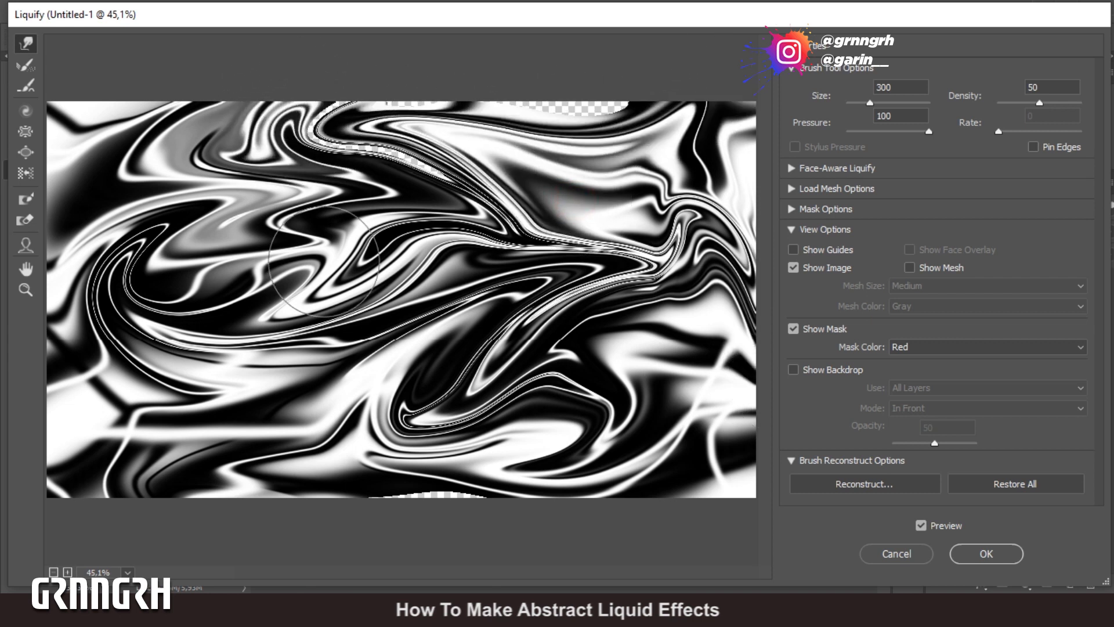
mouse_move(333, 196)
mouse_down()
mouse_move(340, 170)
mouse_move(375, 82)
mouse_move(397, 213)
mouse_move(429, 113)
mouse_move(400, 129)
mouse_move(247, 150)
mouse_move(337, 102)
mouse_move(339, 89)
mouse_move(333, 145)
mouse_move(336, 115)
mouse_move(538, 126)
mouse_move(565, 88)
mouse_move(460, 116)
mouse_move(531, 95)
mouse_move(593, 112)
mouse_move(620, 88)
mouse_up()
mouse_move(77, 449)
mouse_down()
mouse_move(205, 408)
mouse_move(80, 481)
mouse_move(2, 427)
mouse_move(157, 439)
mouse_move(277, 426)
mouse_move(320, 476)
mouse_move(383, 468)
mouse_move(519, 510)
mouse_move(493, 503)
mouse_move(717, 501)
mouse_move(688, 374)
mouse_move(774, 404)
mouse_move(508, 472)
mouse_move(622, 381)
mouse_move(741, 338)
mouse_move(788, 390)
mouse_move(791, 572)
mouse_up()
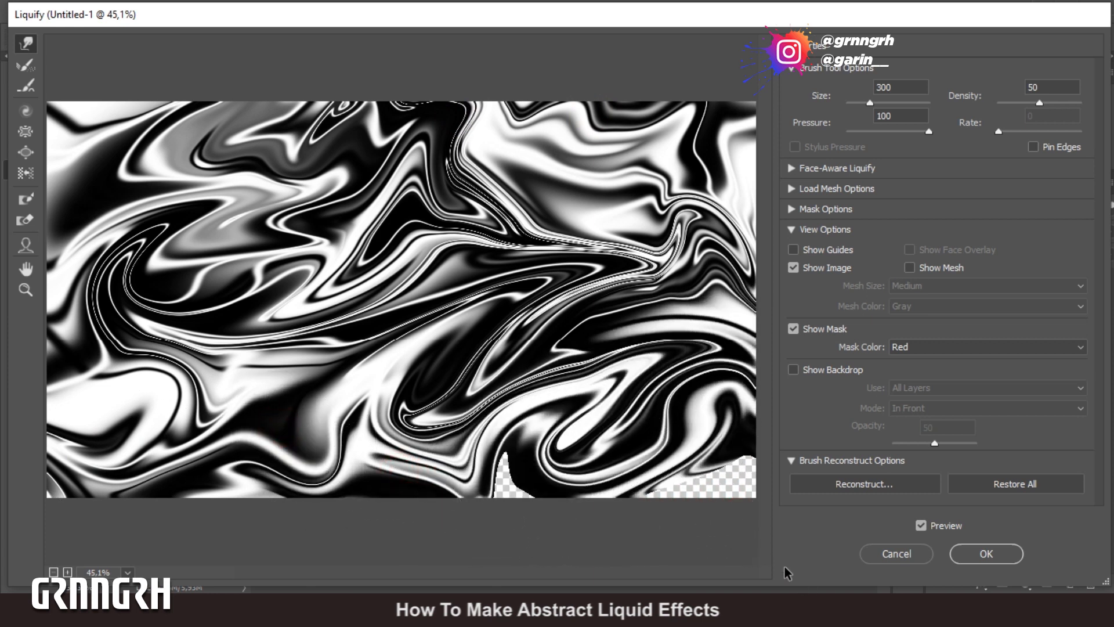
Step: Push the artwork outward over the transparent gaps along the bottom and upper-left edges, and ripple the bands right of centre
drag(679, 449, 708, 506)
drag(649, 479, 658, 510)
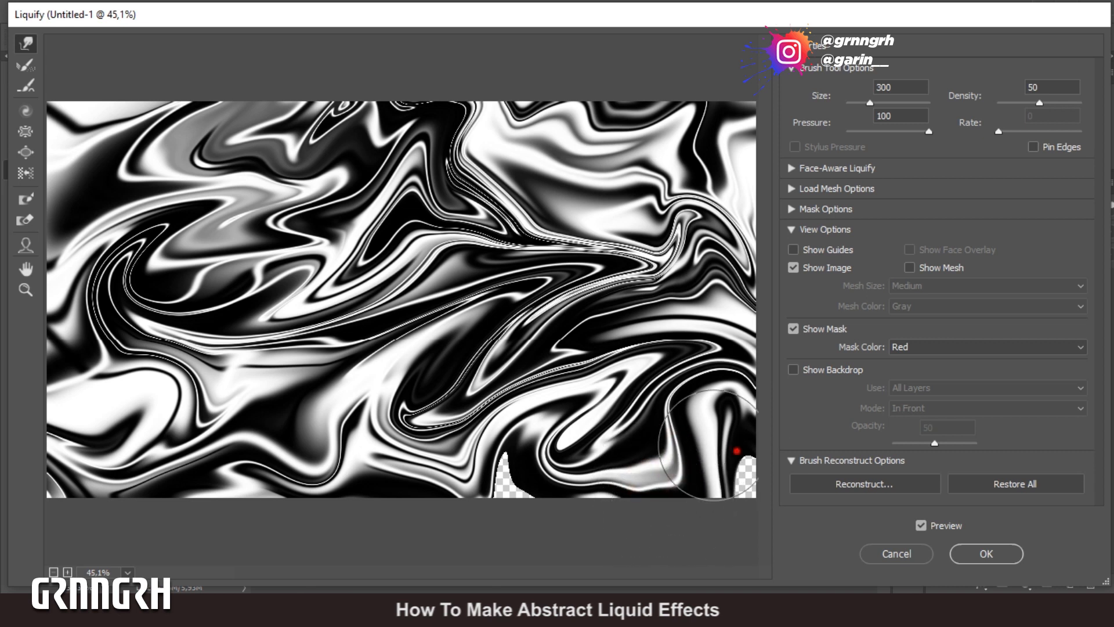
drag(719, 446, 769, 490)
mouse_move(501, 474)
mouse_down()
mouse_move(482, 510)
mouse_move(611, 526)
mouse_up()
drag(469, 466, 534, 526)
mouse_move(95, 196)
mouse_down()
mouse_move(50, 87)
mouse_move(89, 100)
mouse_move(165, 188)
mouse_move(137, 72)
mouse_up()
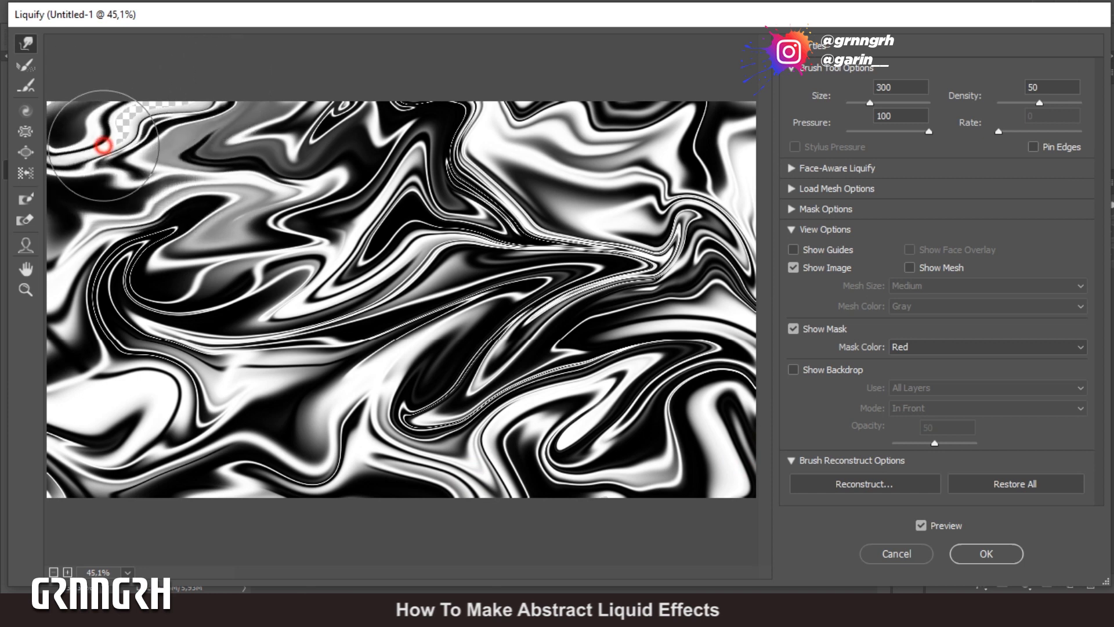
drag(105, 146, 128, 76)
drag(182, 141, 184, 84)
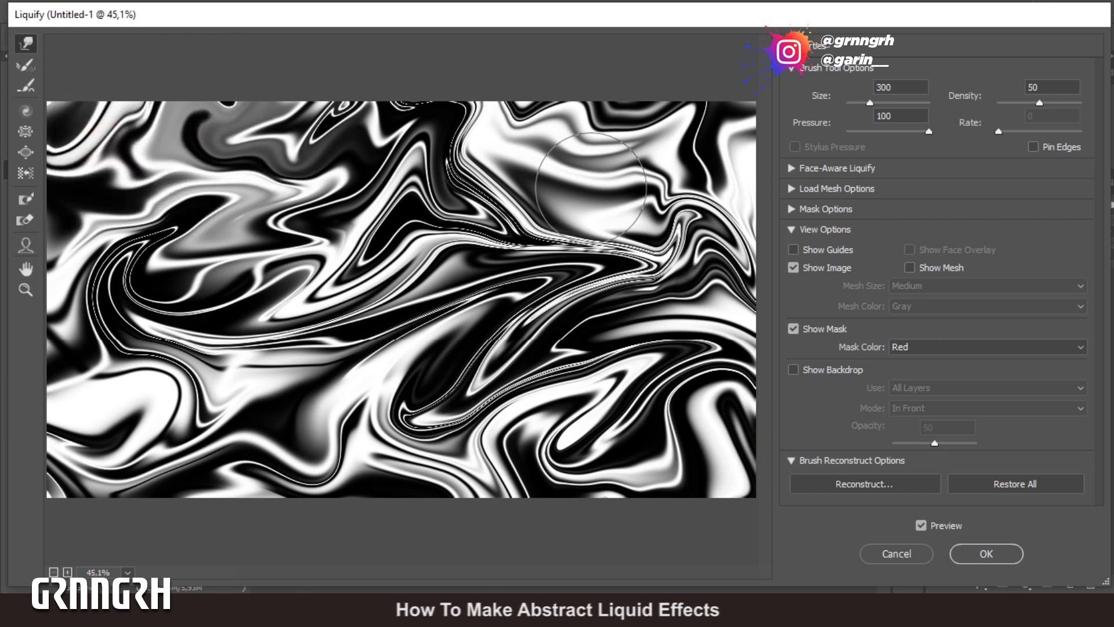
mouse_move(497, 154)
mouse_down()
mouse_move(488, 178)
mouse_move(517, 155)
mouse_move(509, 163)
mouse_move(593, 252)
mouse_move(615, 229)
mouse_up()
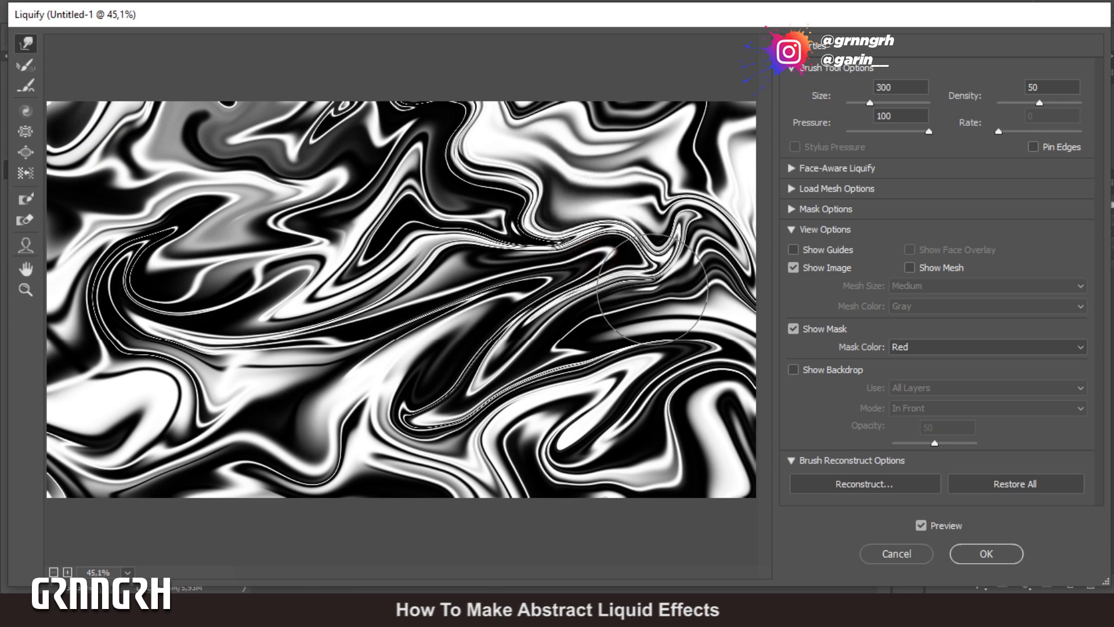
Step: Reconstruct the warp with an amount of 90 and apply the Liquify filter
click(869, 485)
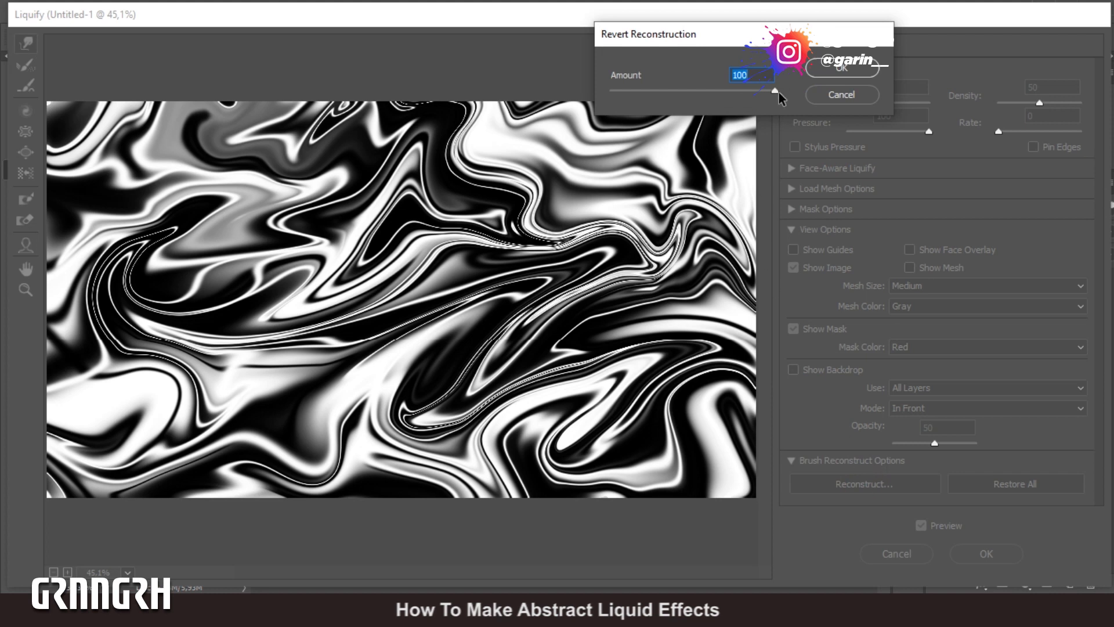
mouse_move(776, 92)
mouse_down()
mouse_move(612, 93)
mouse_move(787, 94)
mouse_up()
text(90)
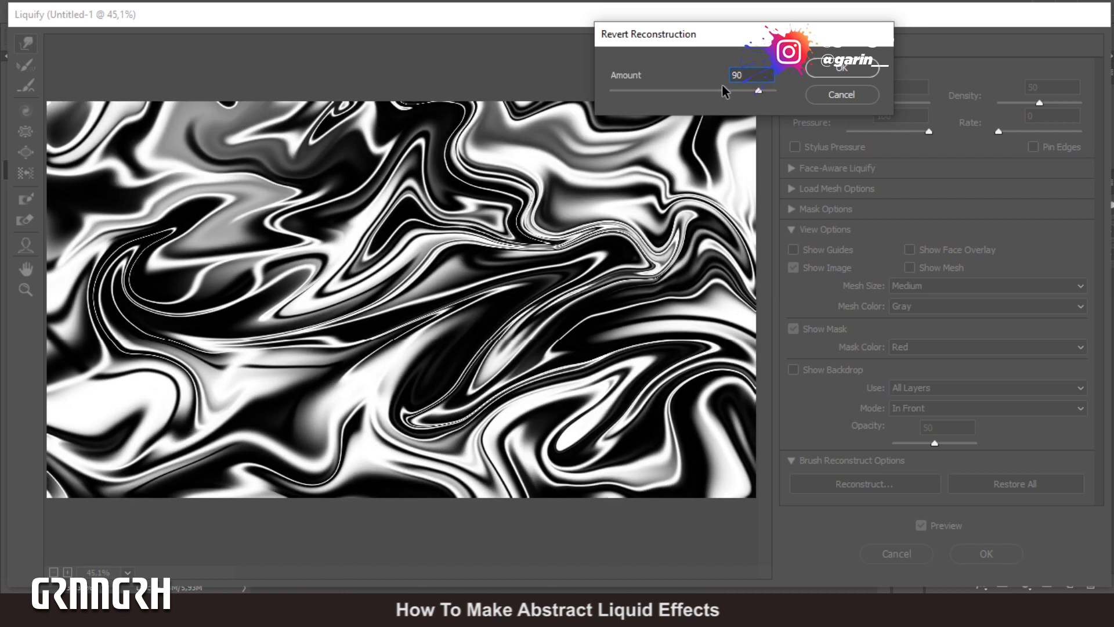
click(841, 68)
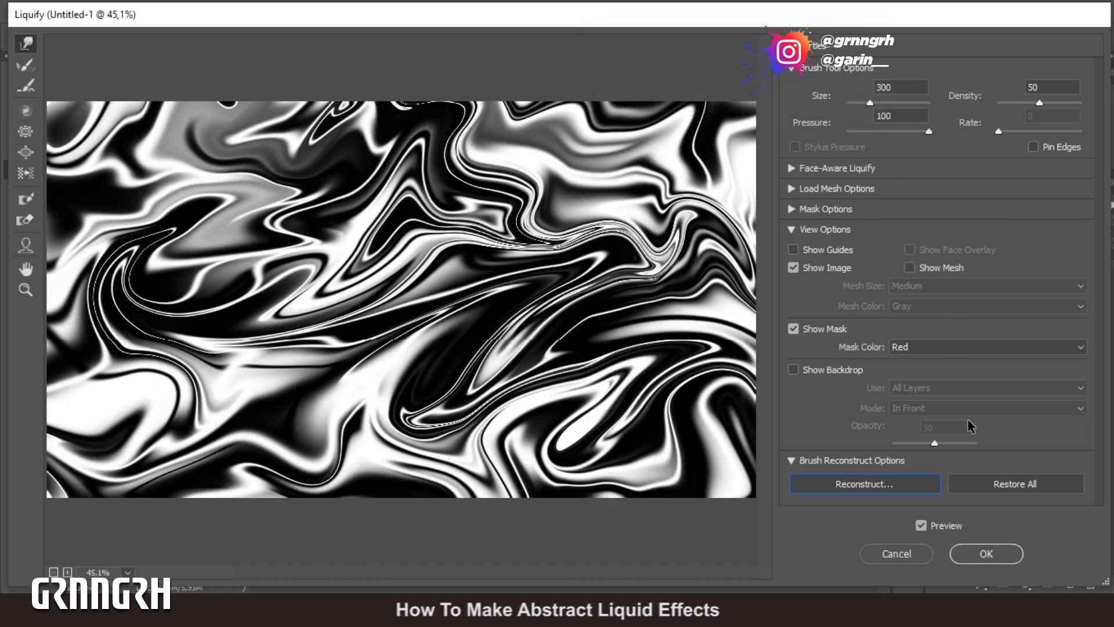
click(987, 552)
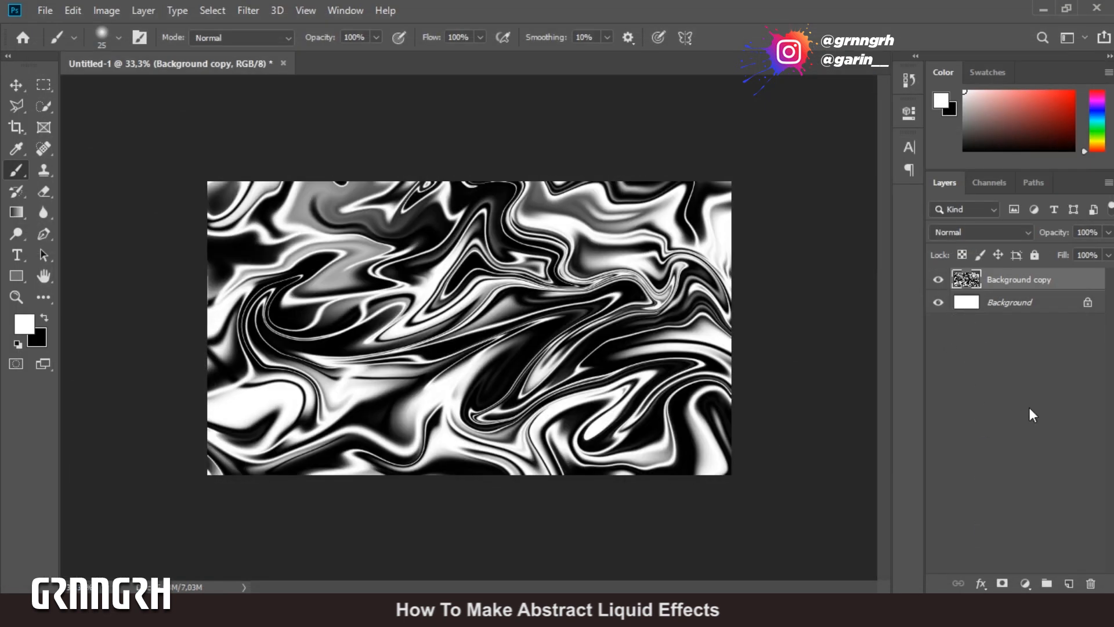
Step: Add a Gradient Map adjustment layer above the artwork and change the gradient's white starting stop to mint green
click(1023, 583)
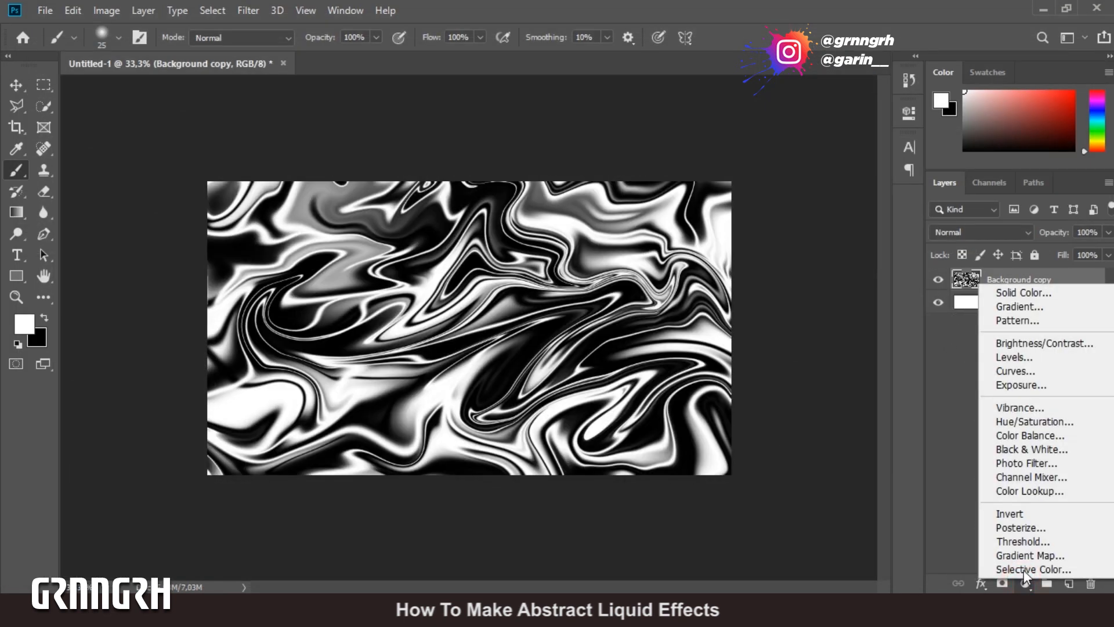
click(1022, 555)
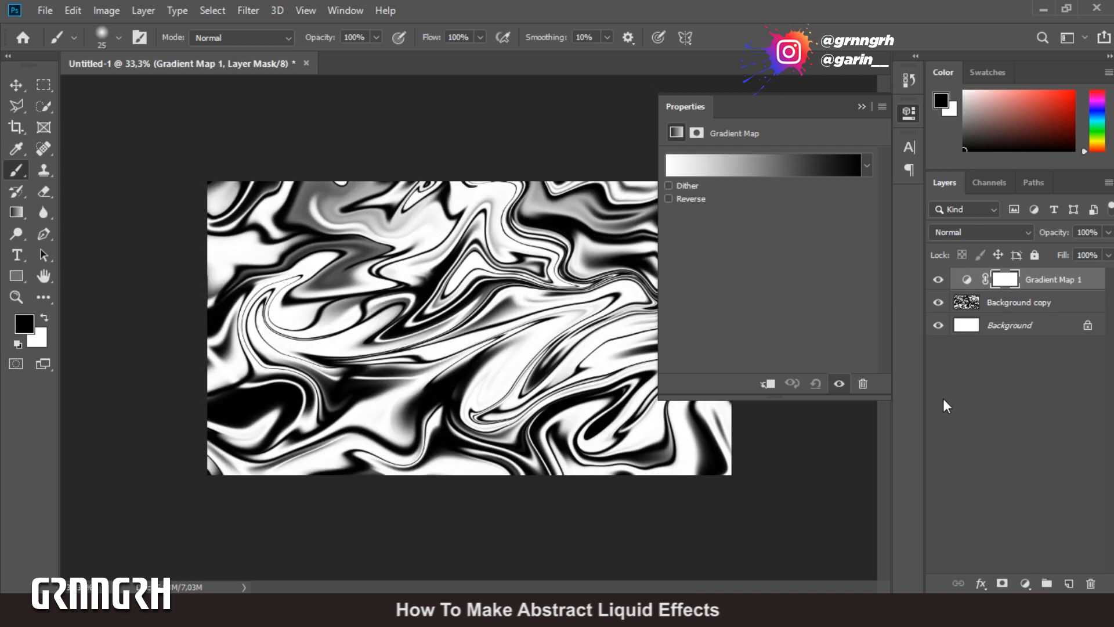
click(812, 169)
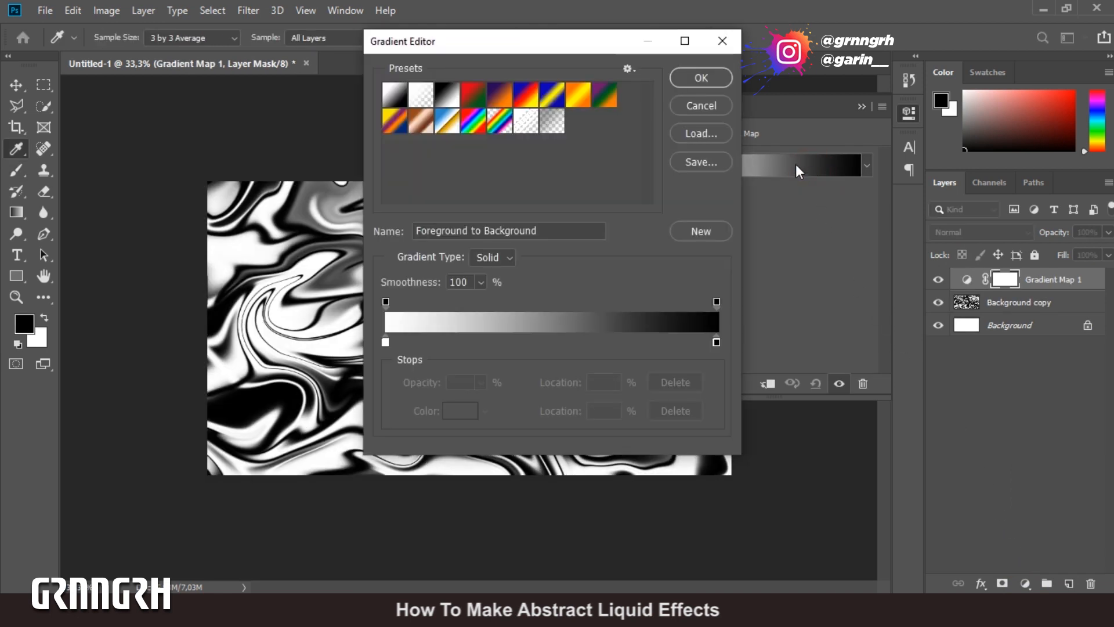
click(386, 342)
double_click(386, 343)
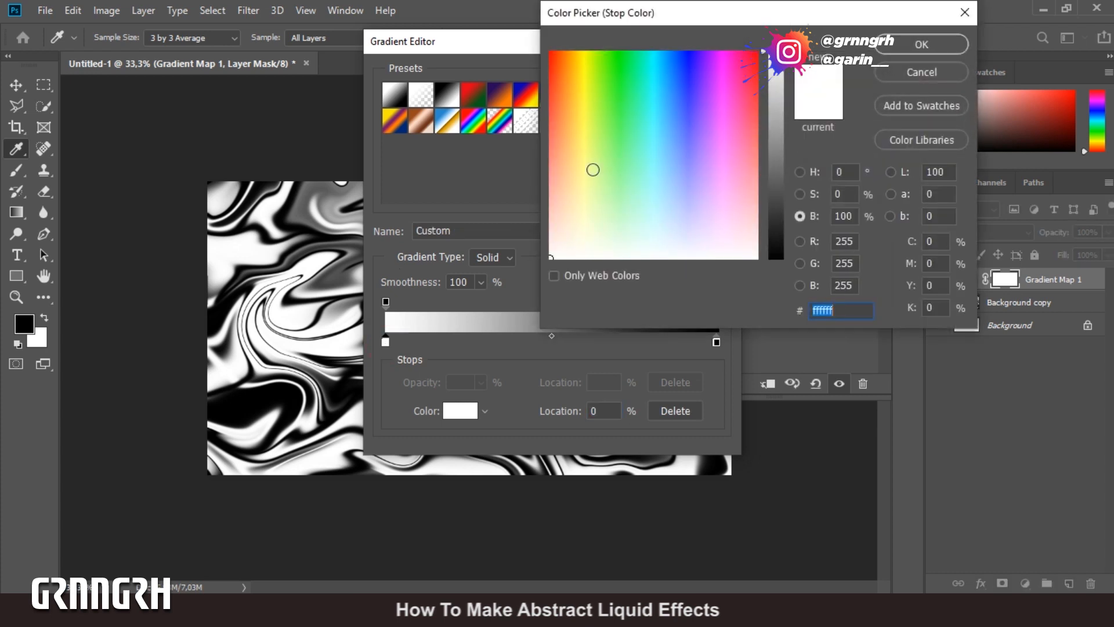
click(636, 141)
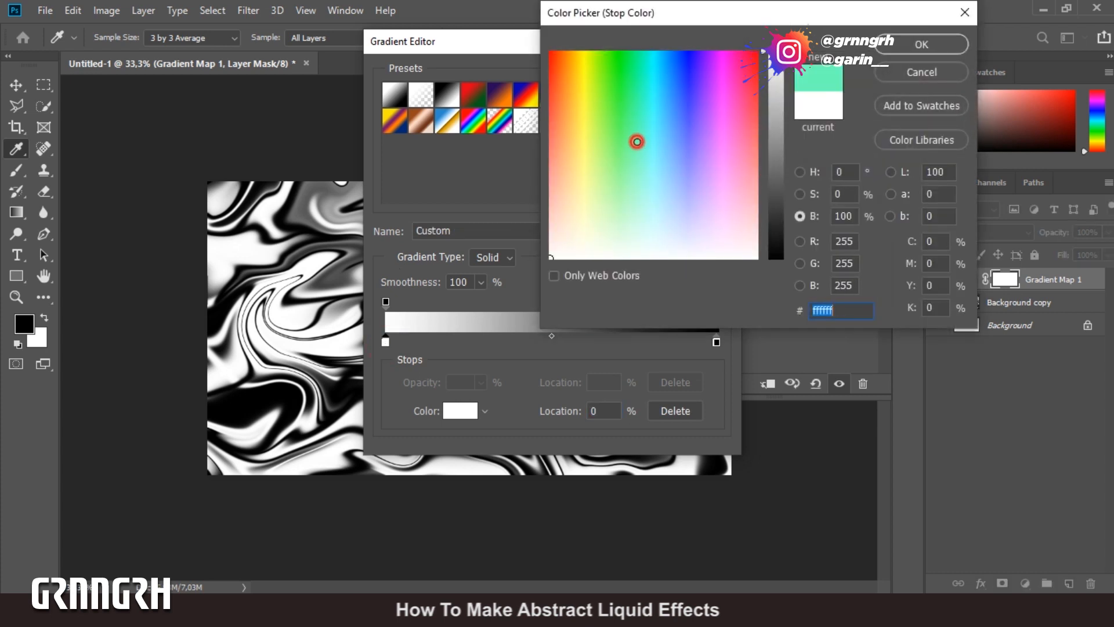
click(911, 44)
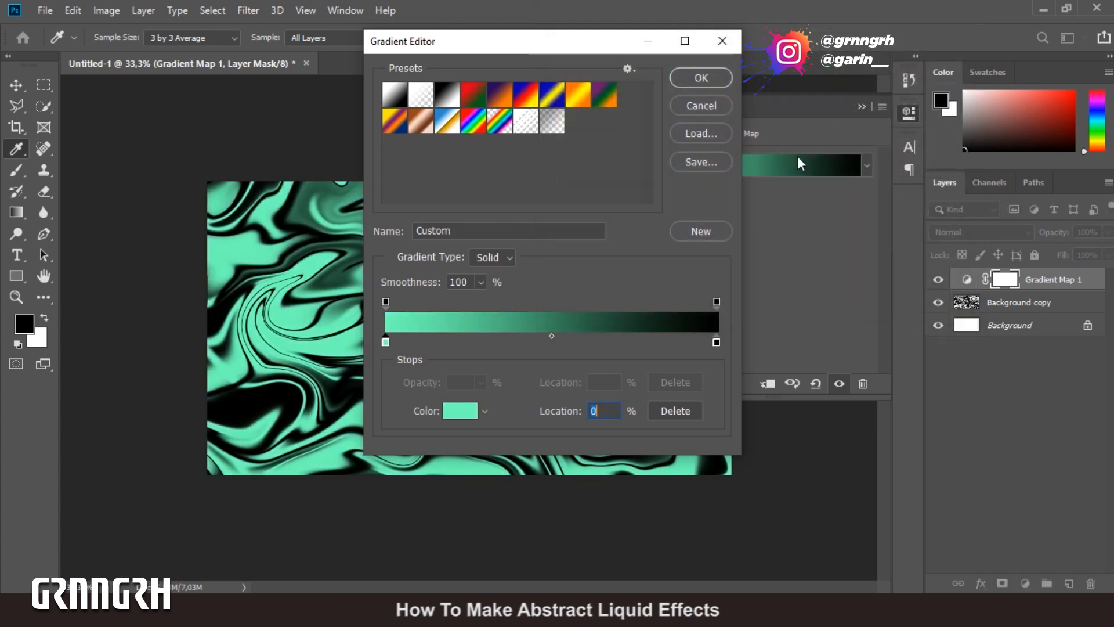
Step: Restrict the stop's colour choice to web colours and set the gradient's end stop to PANTONE Black 6 C from PANTONE+ Solid Coated
double_click(716, 342)
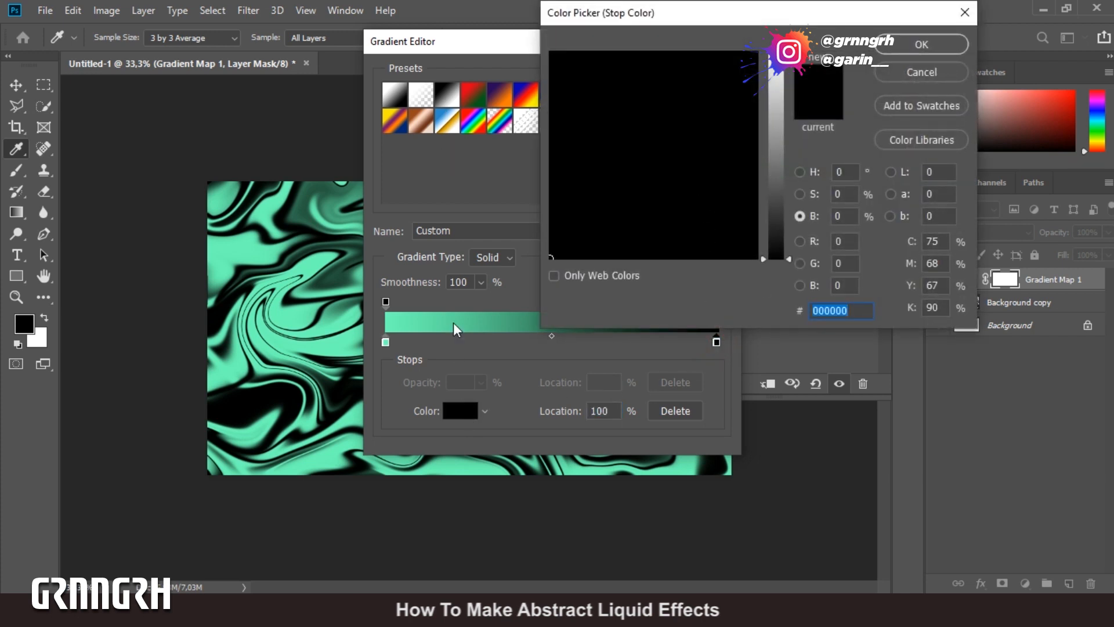
click(554, 276)
click(712, 199)
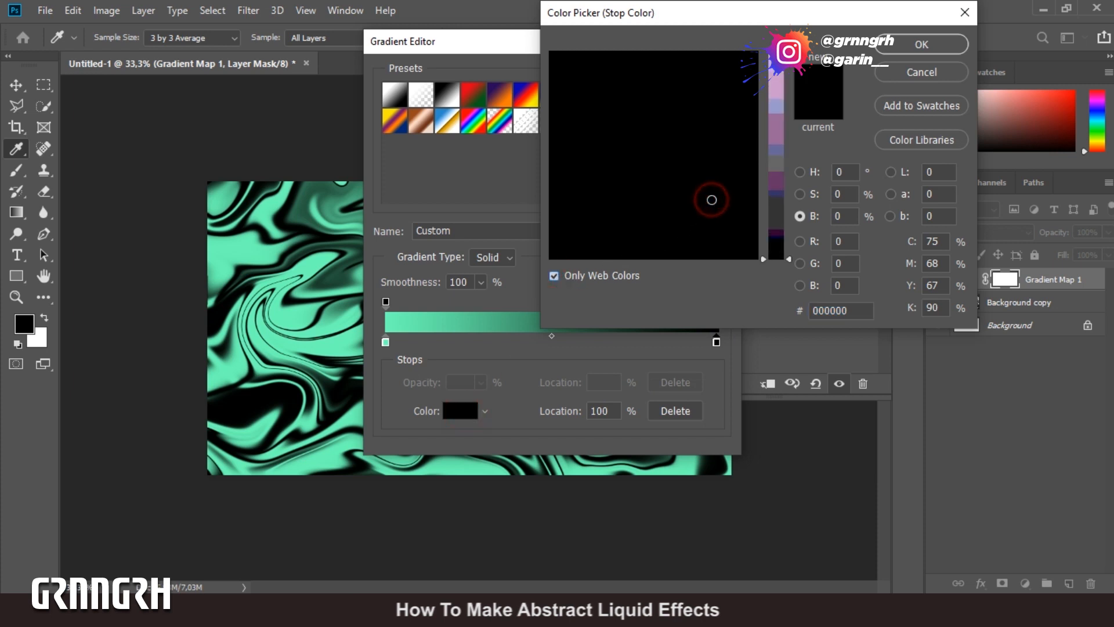
click(717, 133)
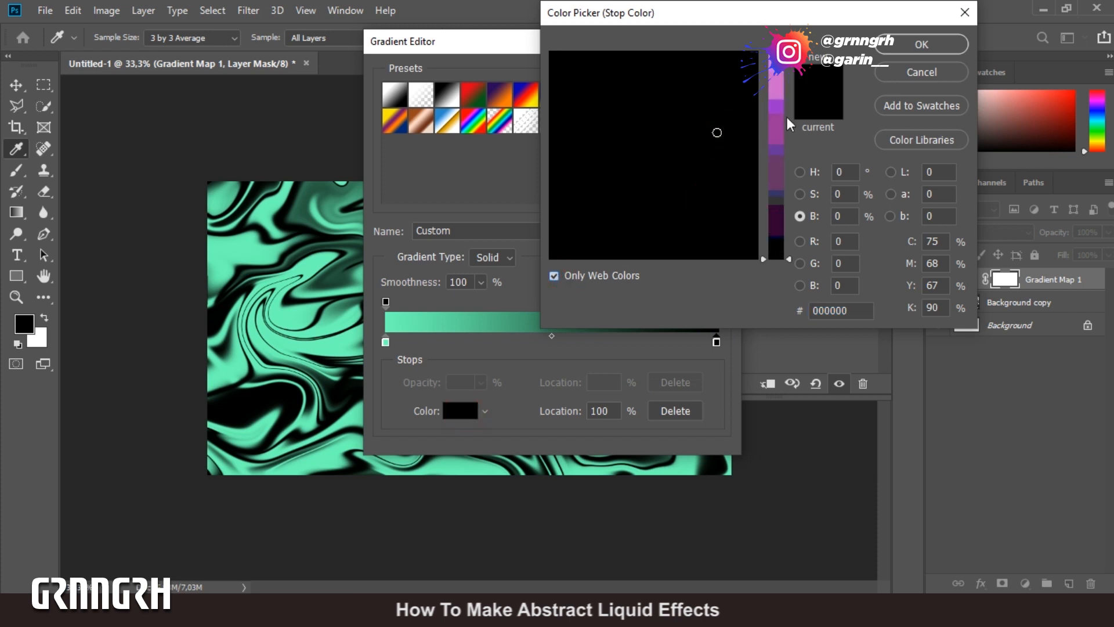
click(926, 138)
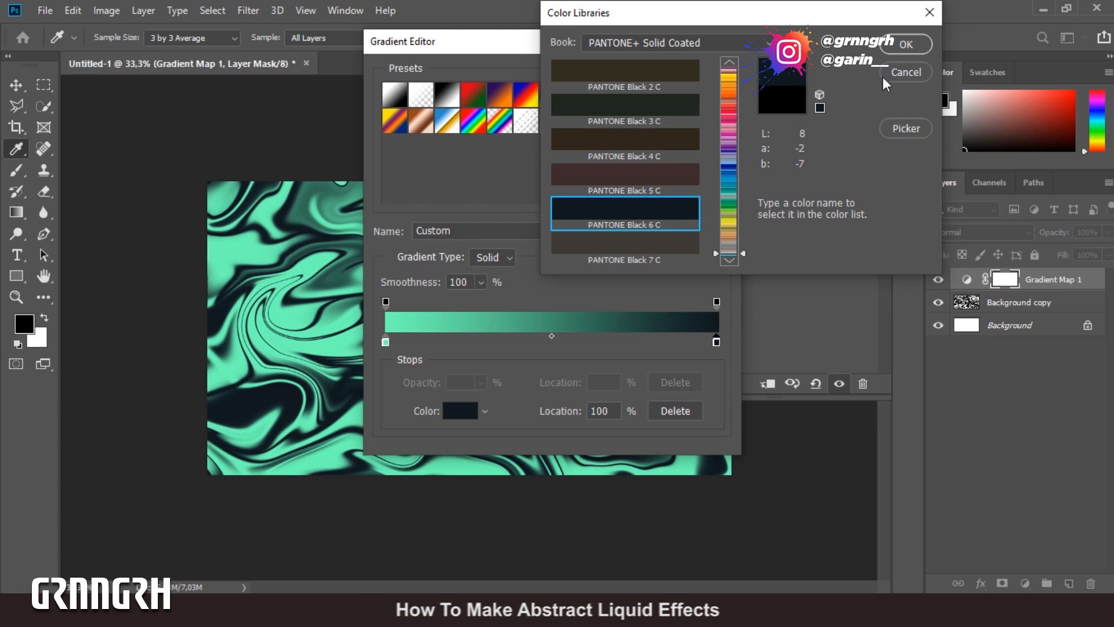
click(907, 47)
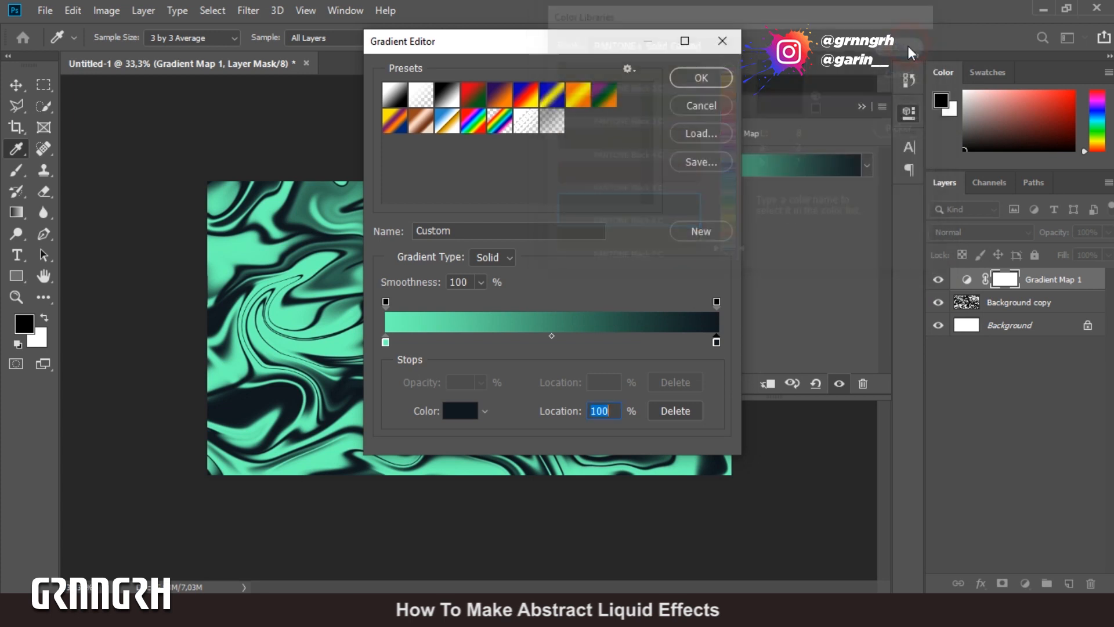
Step: Change the gradient's end stop to dark navy 000033 and accept the edited gradient
double_click(716, 343)
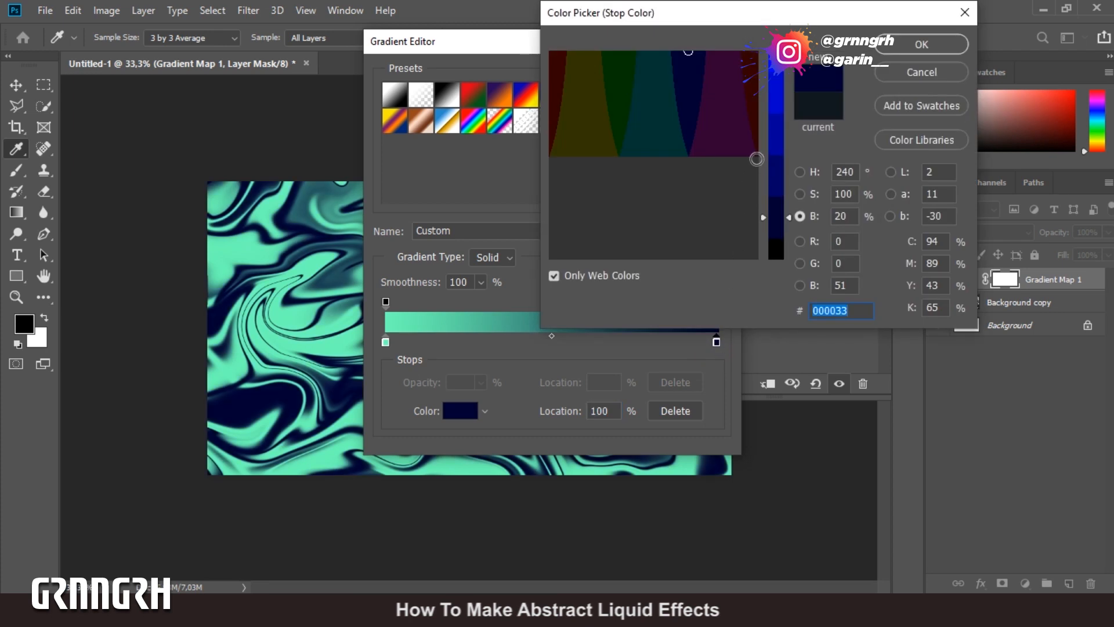
drag(775, 199, 779, 231)
click(895, 43)
click(702, 79)
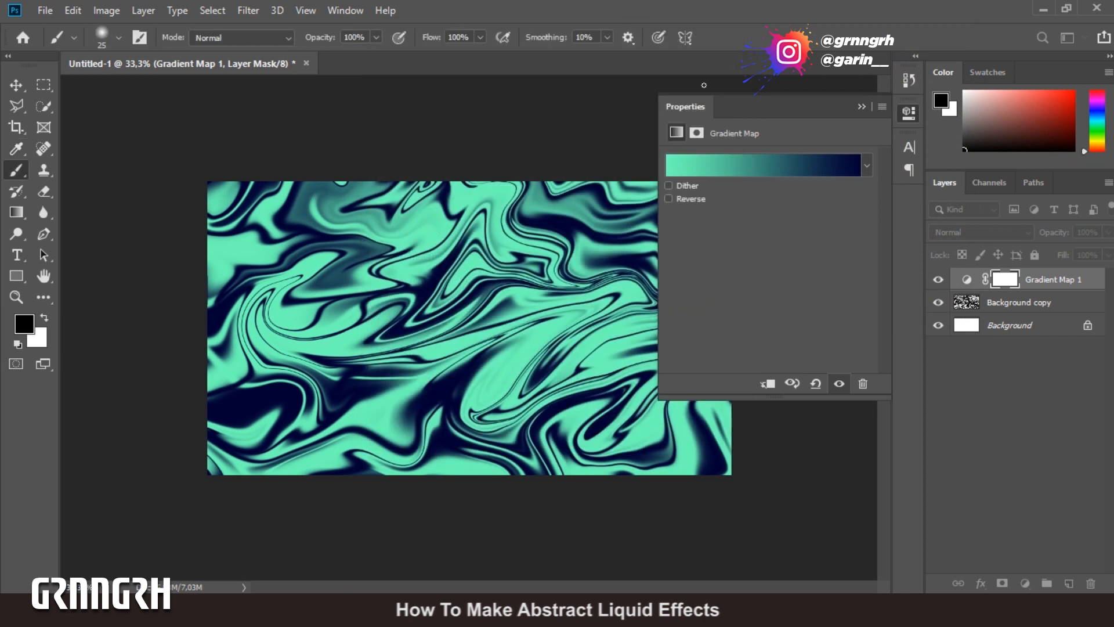
Step: Reverse the gradient map, restore its original direction, and collapse the adjustment's properties
click(669, 199)
click(669, 200)
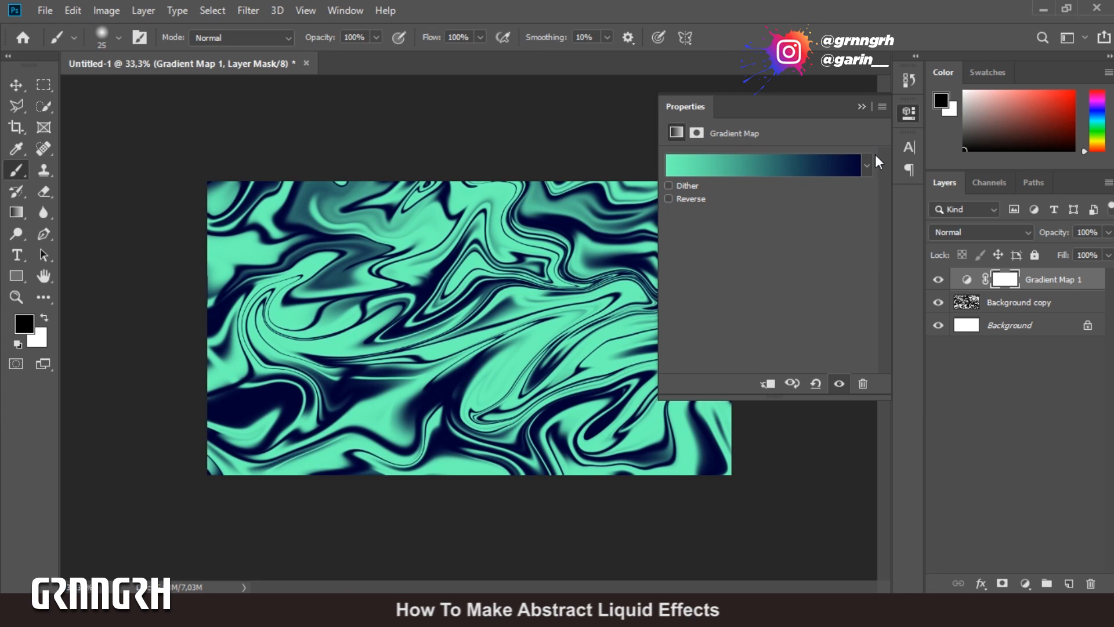
click(904, 116)
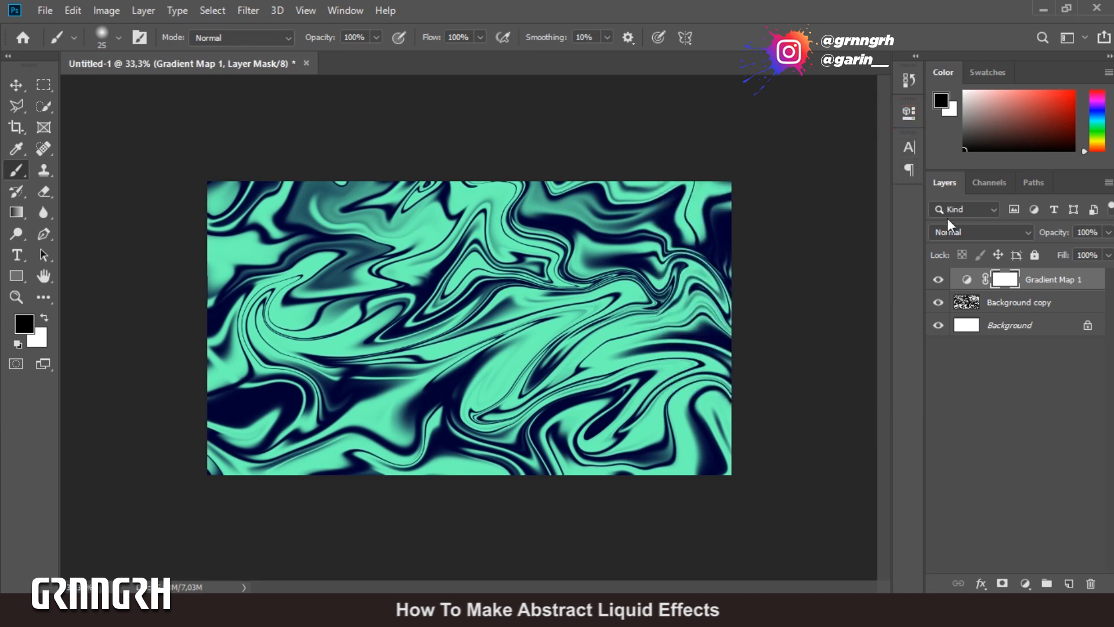